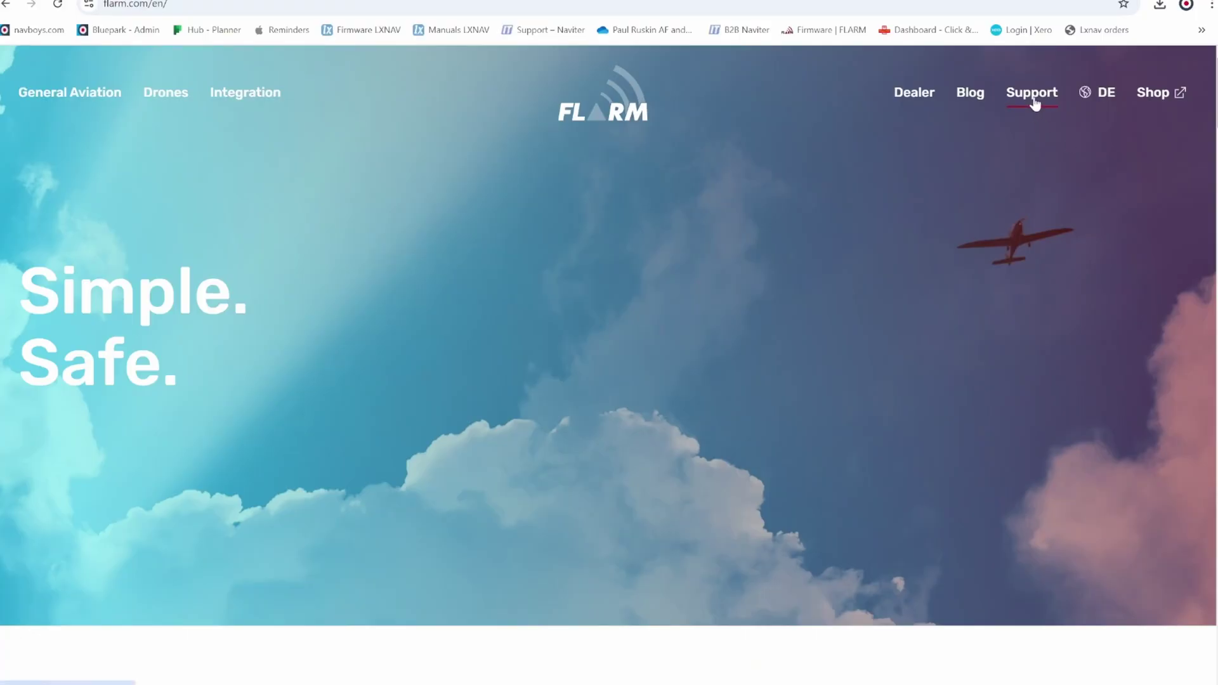
- Go to the FLARM support downloads page and switch it to English
click(1032, 93)
scroll(599, 390, down, 6)
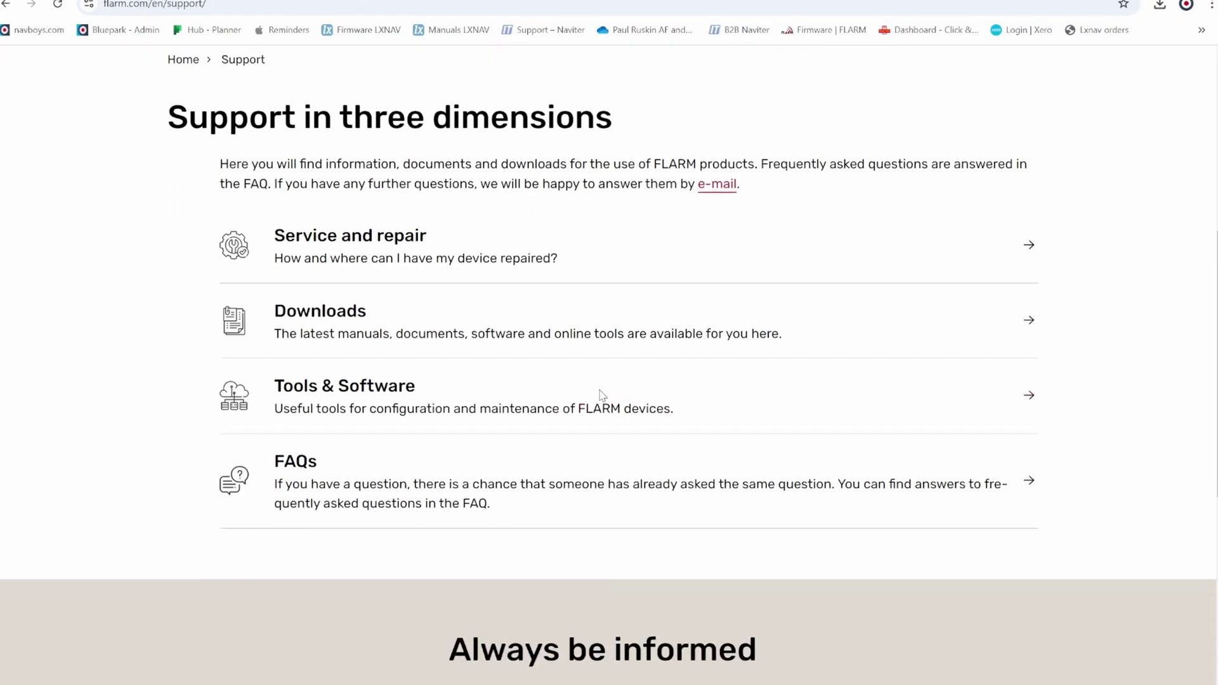
click(346, 309)
scroll(893, 259, down, 3)
scroll(893, 259, up, 3)
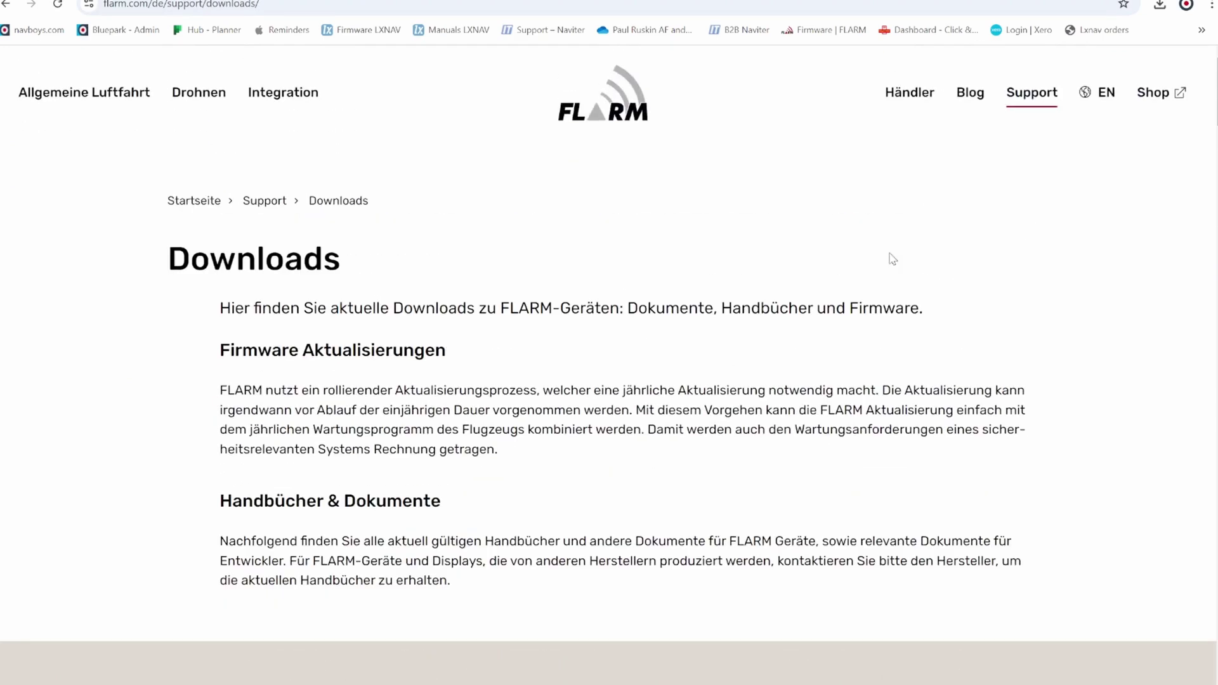
click(1103, 93)
scroll(993, 312, down, 7)
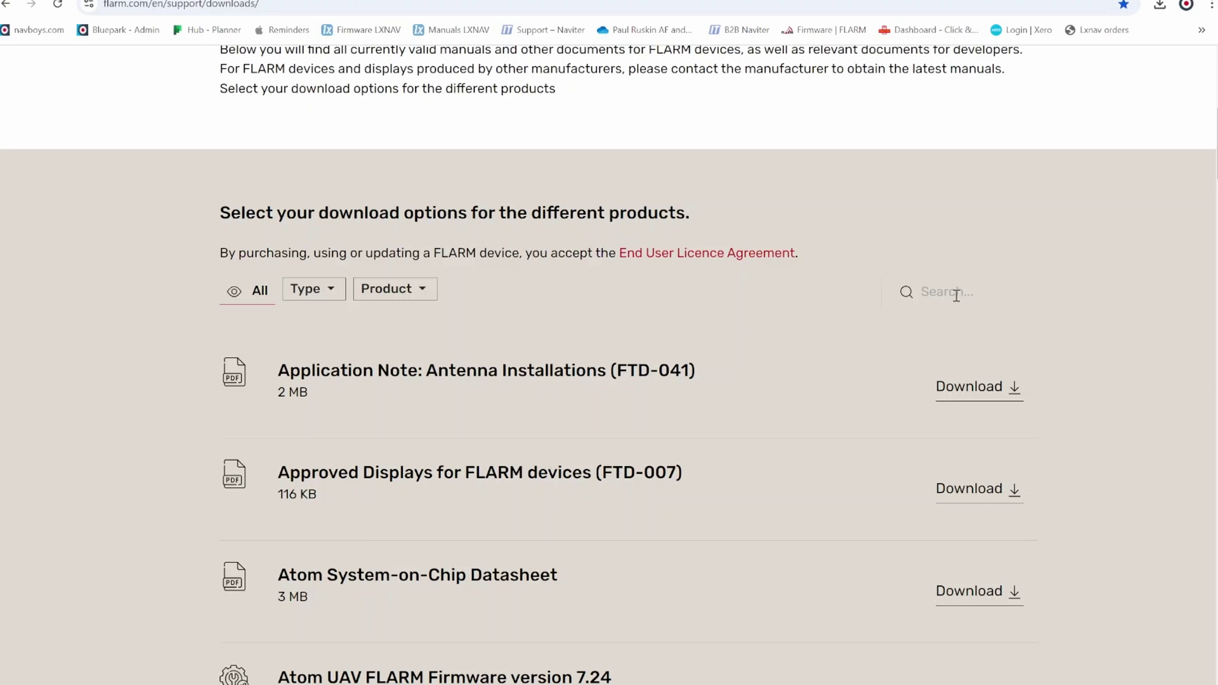
- Filter the downloads by 'class' and download ClassicFLARM Firmware 7.25 (2.1 MB)
click(957, 292)
text(classic)
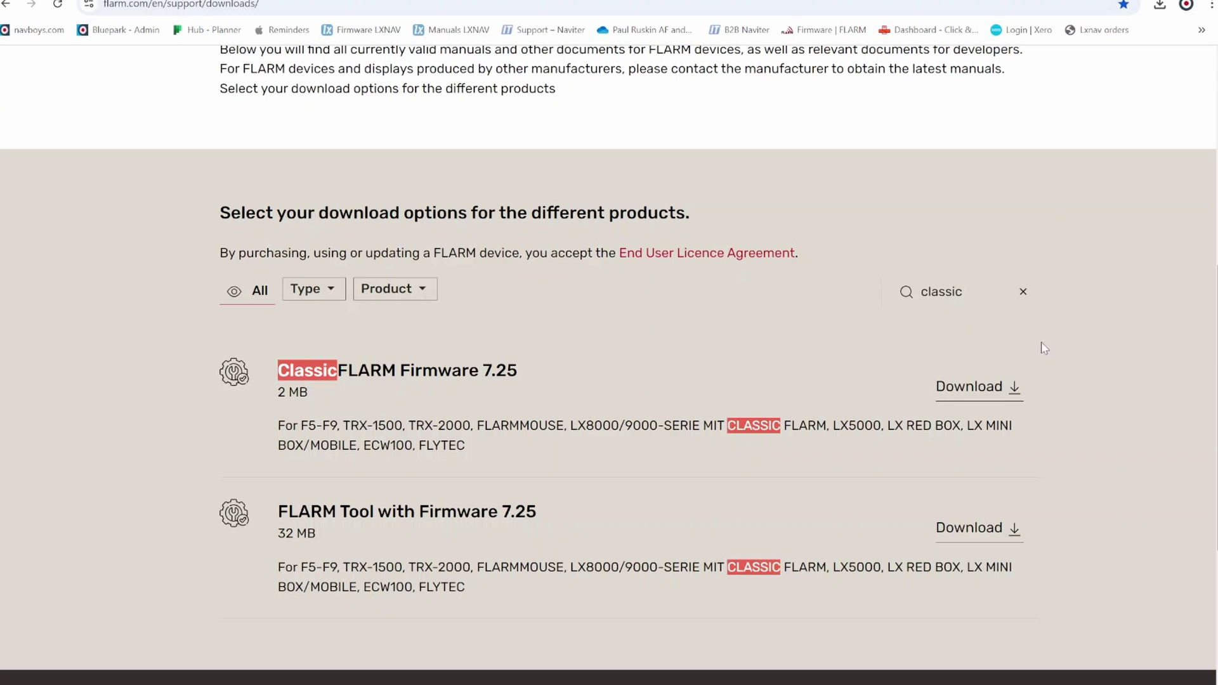
scroll(1111, 373, down, 1)
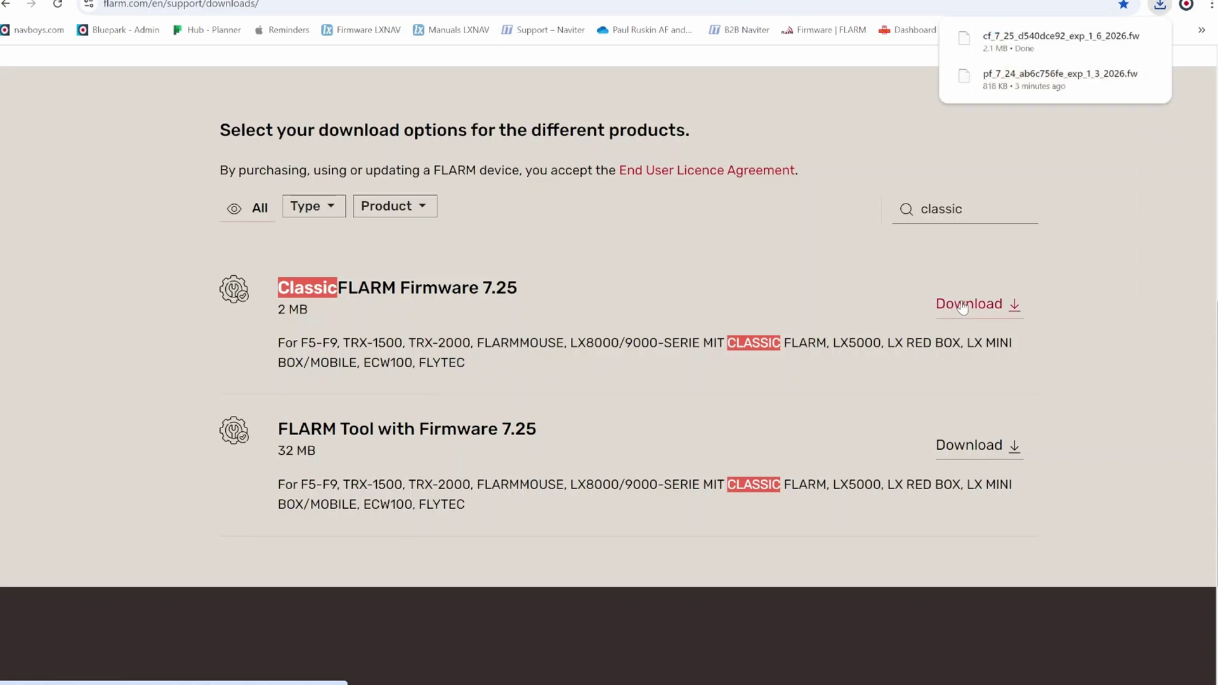
mouse_move(1132, 52)
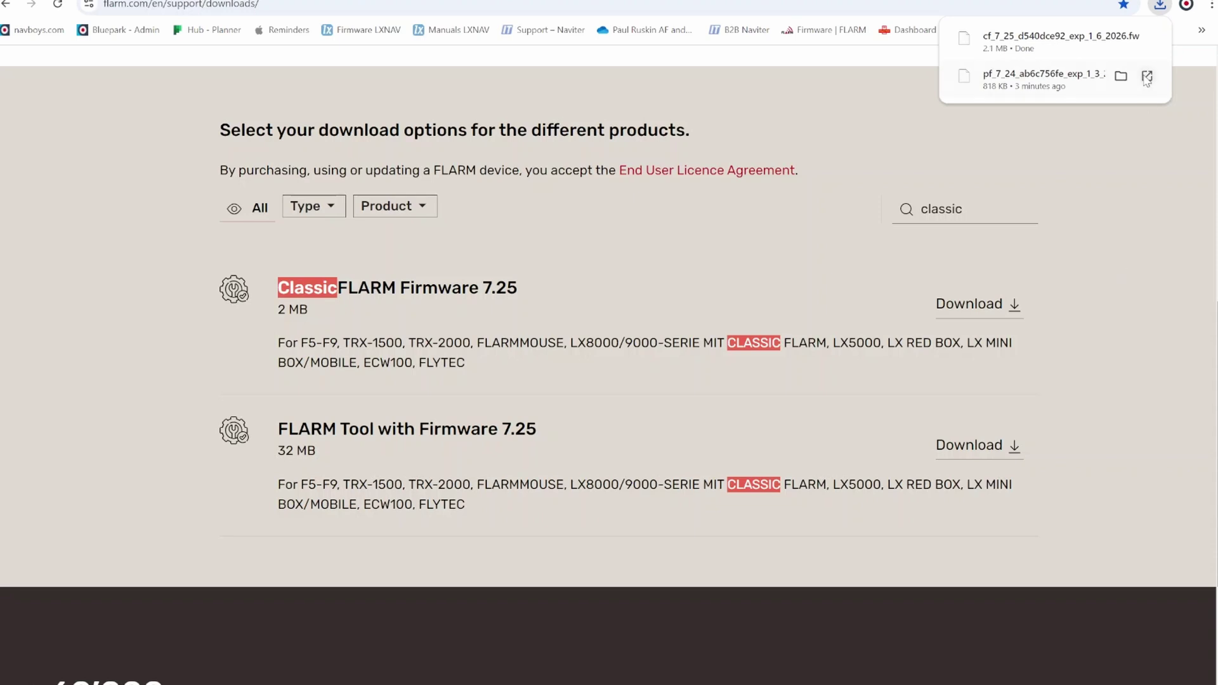
- Copy the cf_7_25 firmware file from its download folder and paste it onto USB Drive (E:)
click(1122, 40)
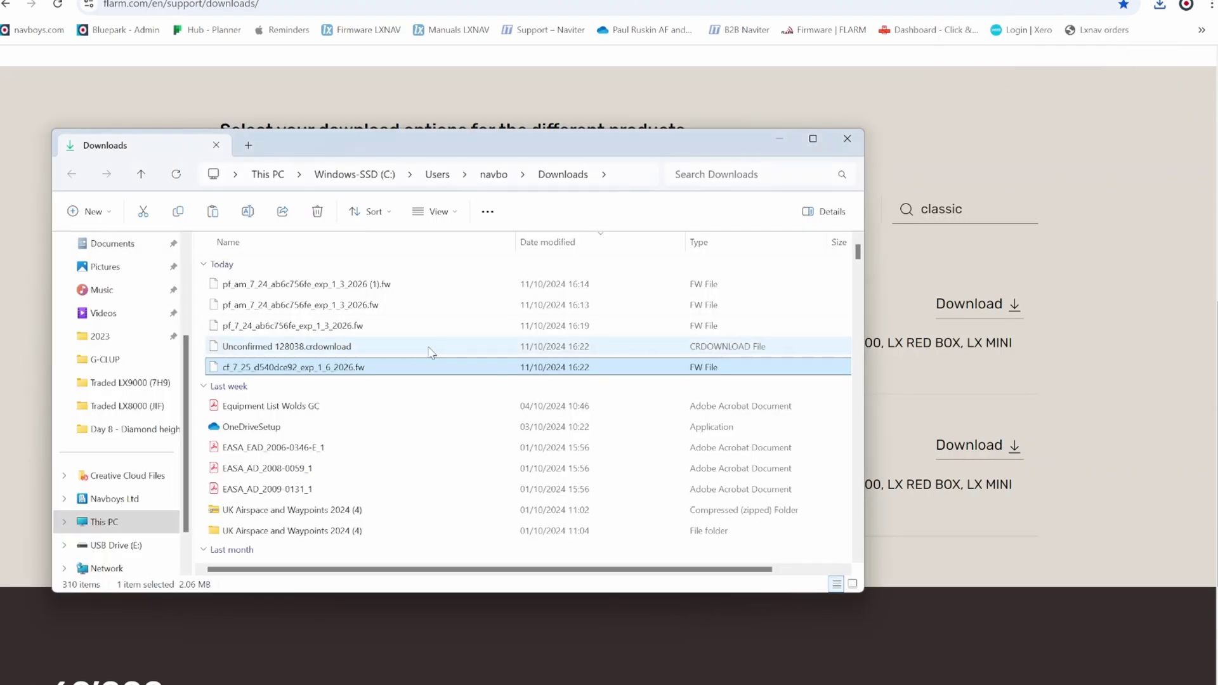
right_click(390, 370)
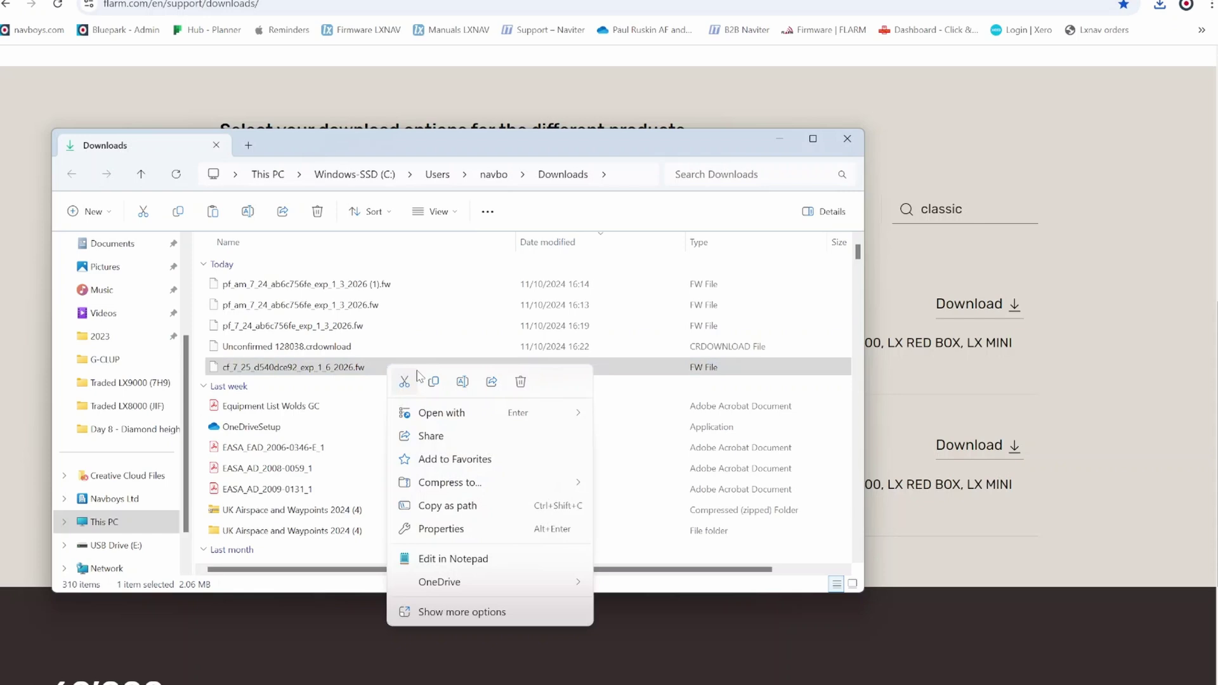
click(435, 384)
click(146, 545)
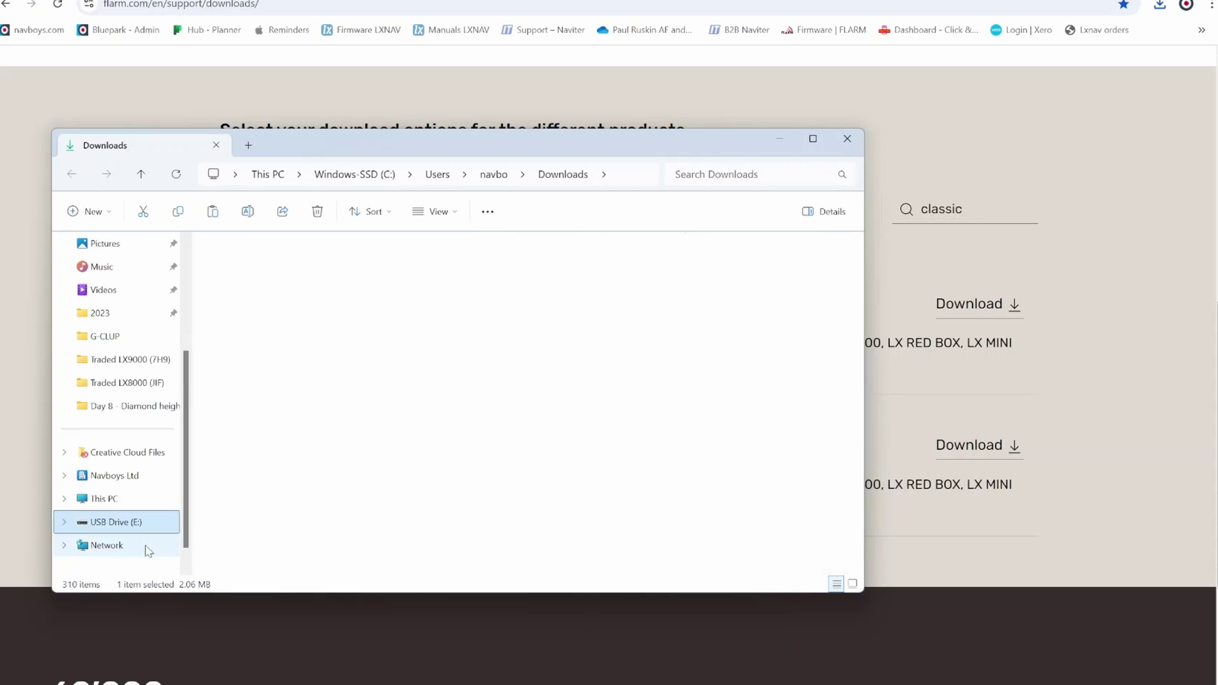
right_click(403, 371)
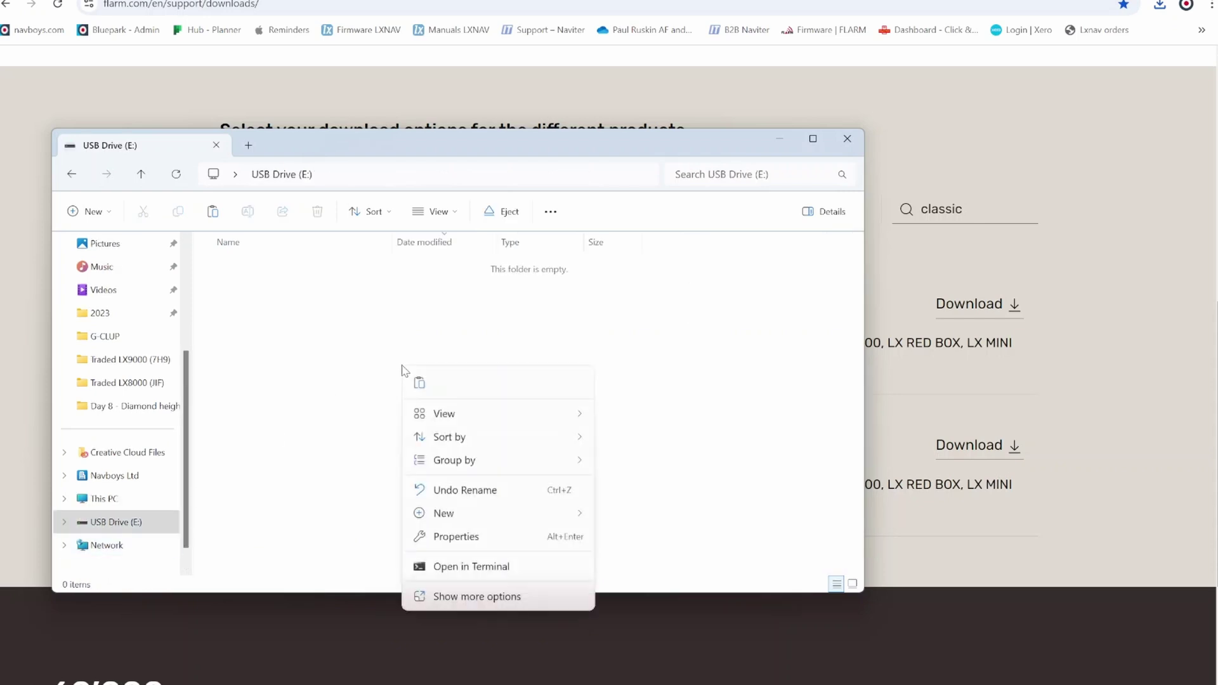
click(419, 383)
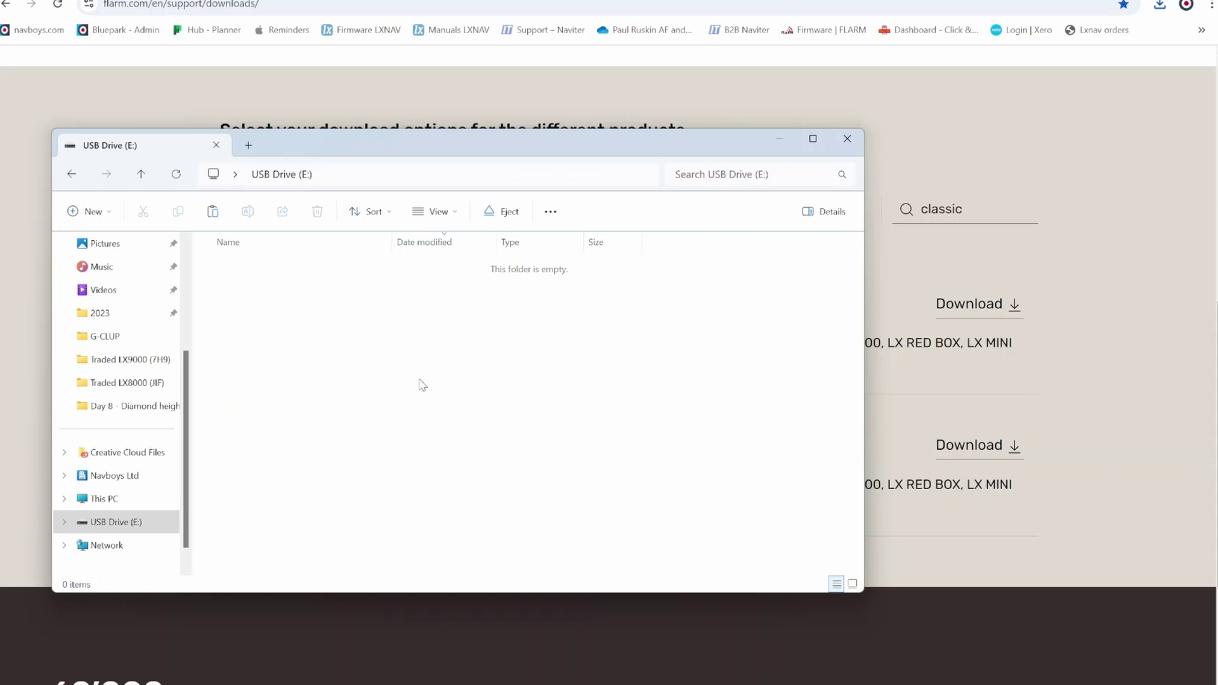
click(486, 387)
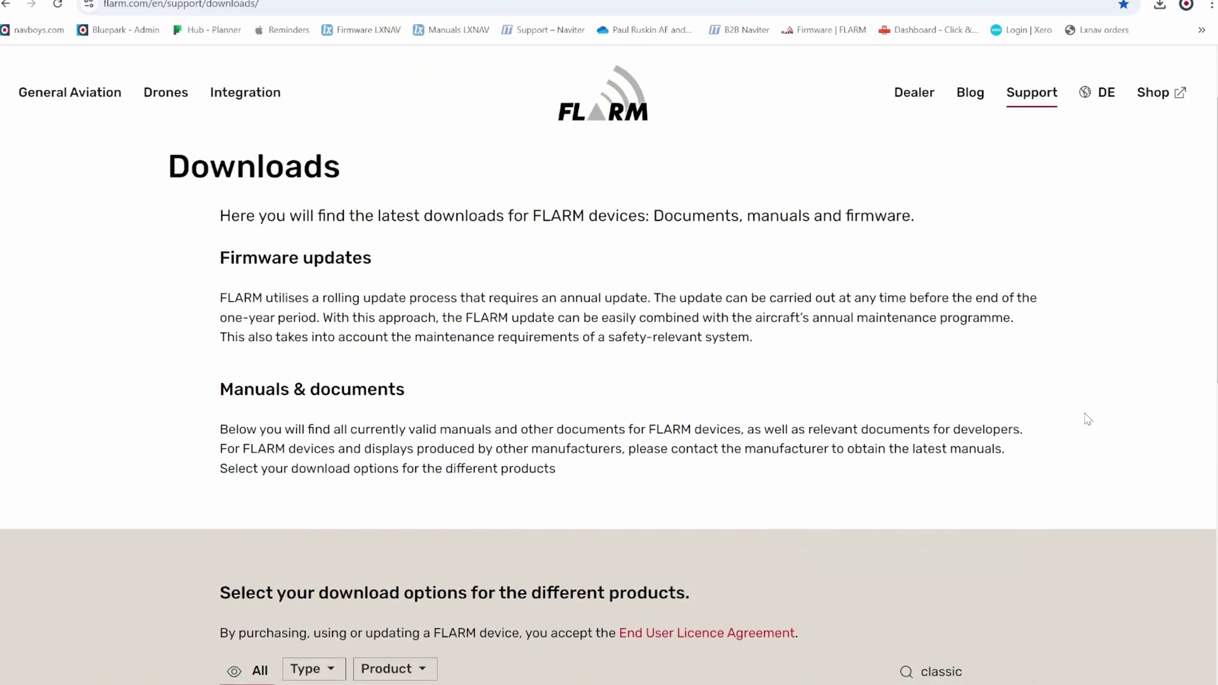
- Download the 32.5 MB FLARM Tool with Firmware 7.25 installer from the results list
scroll(1068, 302, down, 9)
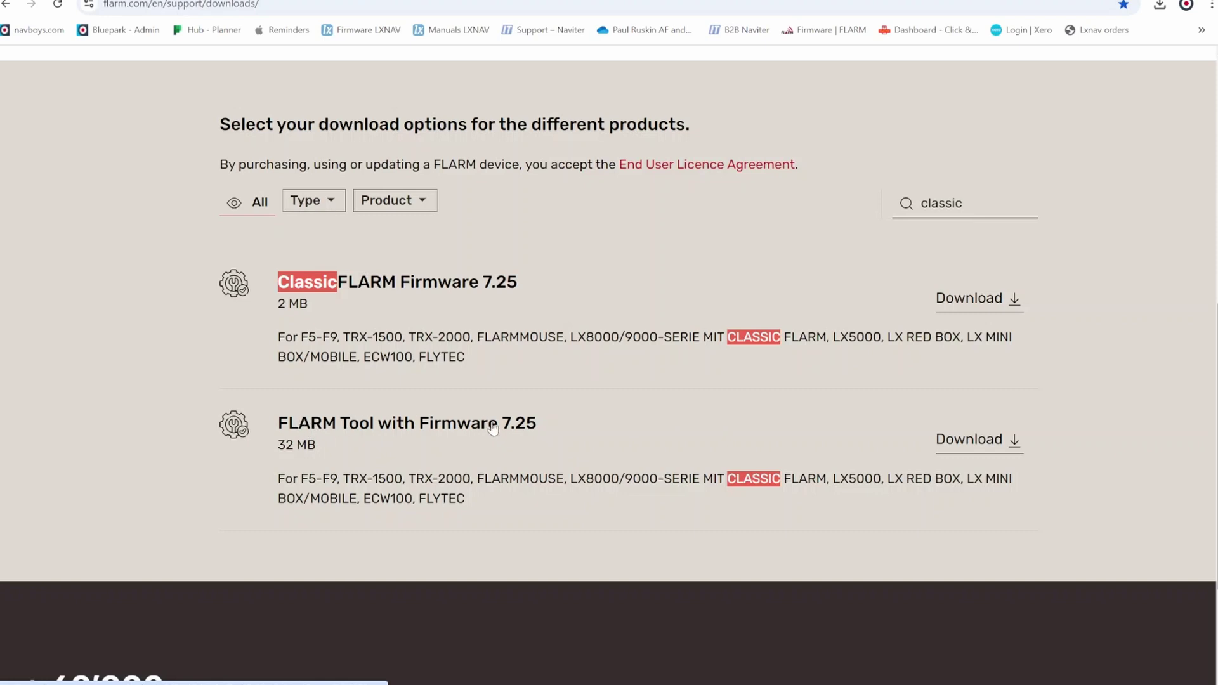
click(961, 449)
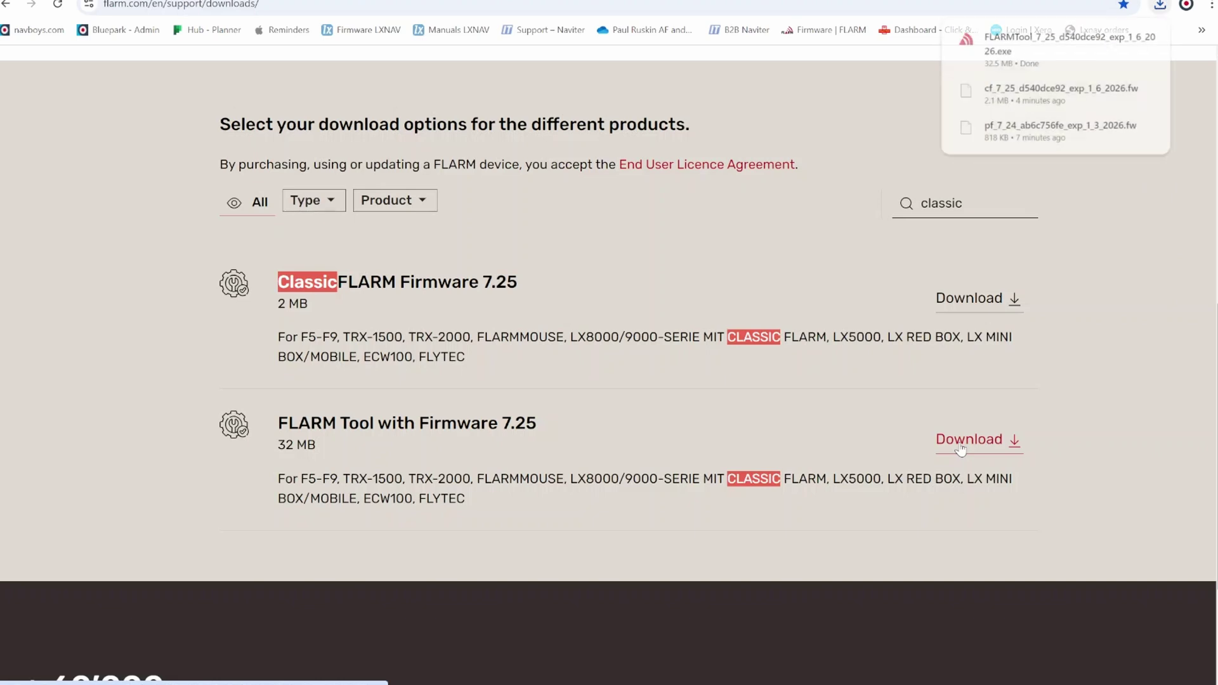
- Run the installer past SmartScreen, install FlarmTool 3.7.1_7.25 with default settings, and launch it
click(1021, 58)
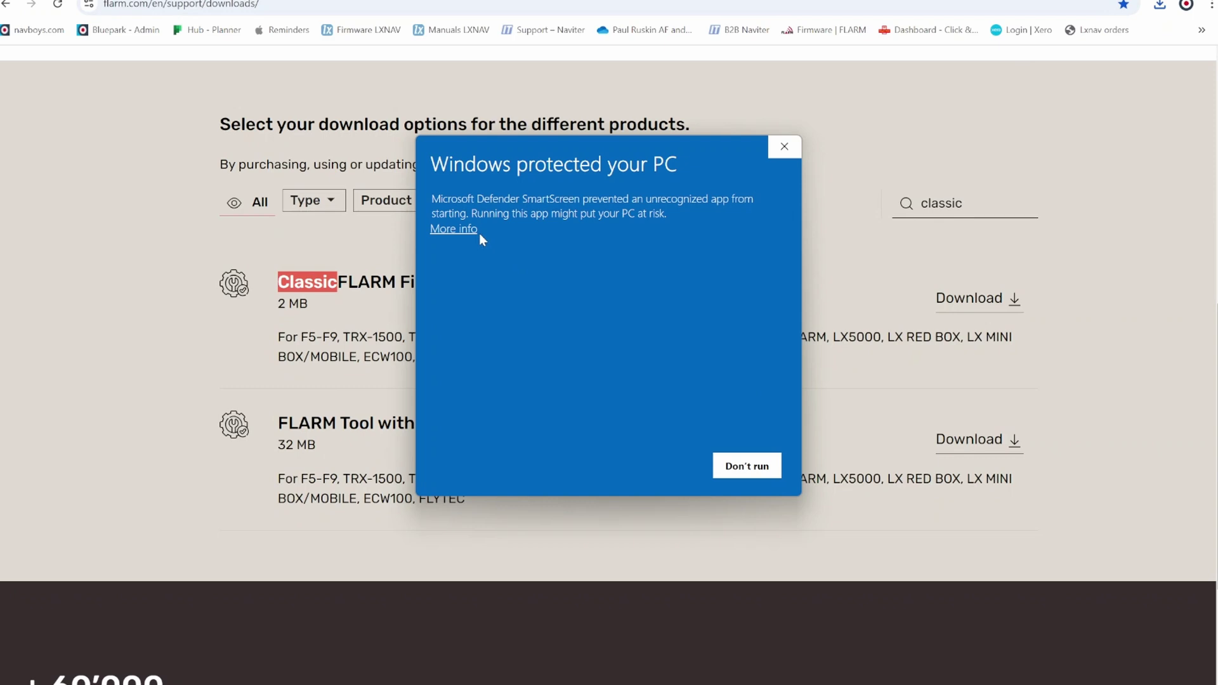
click(453, 229)
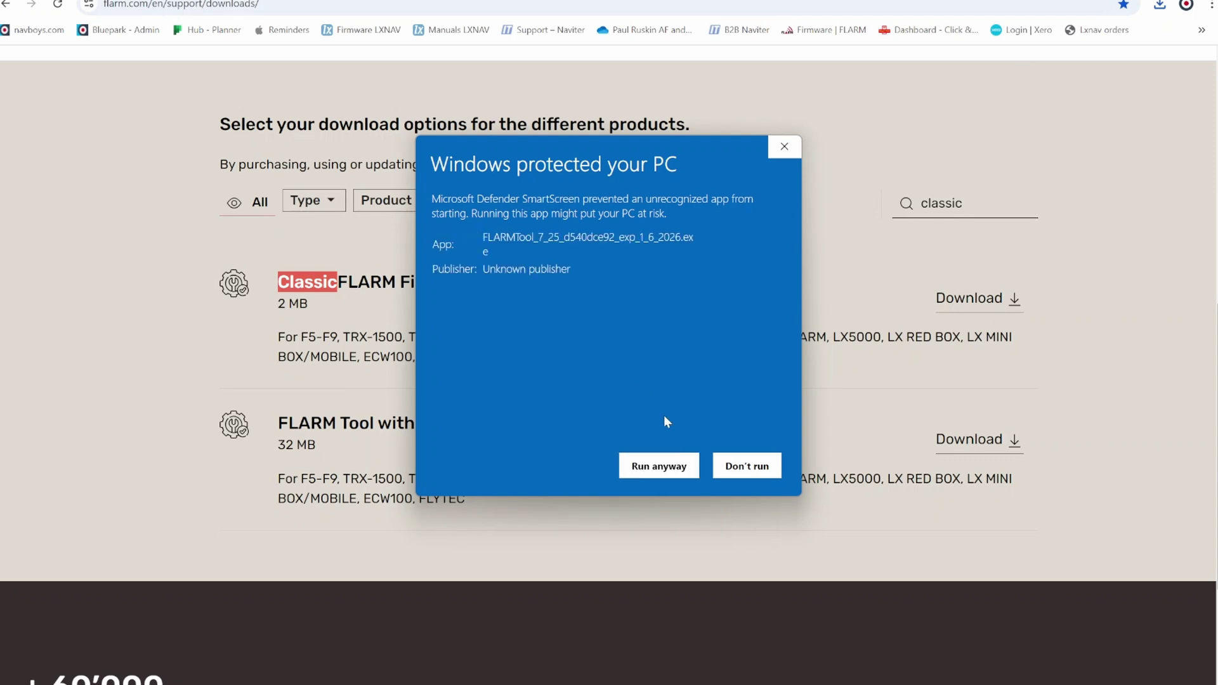
click(670, 464)
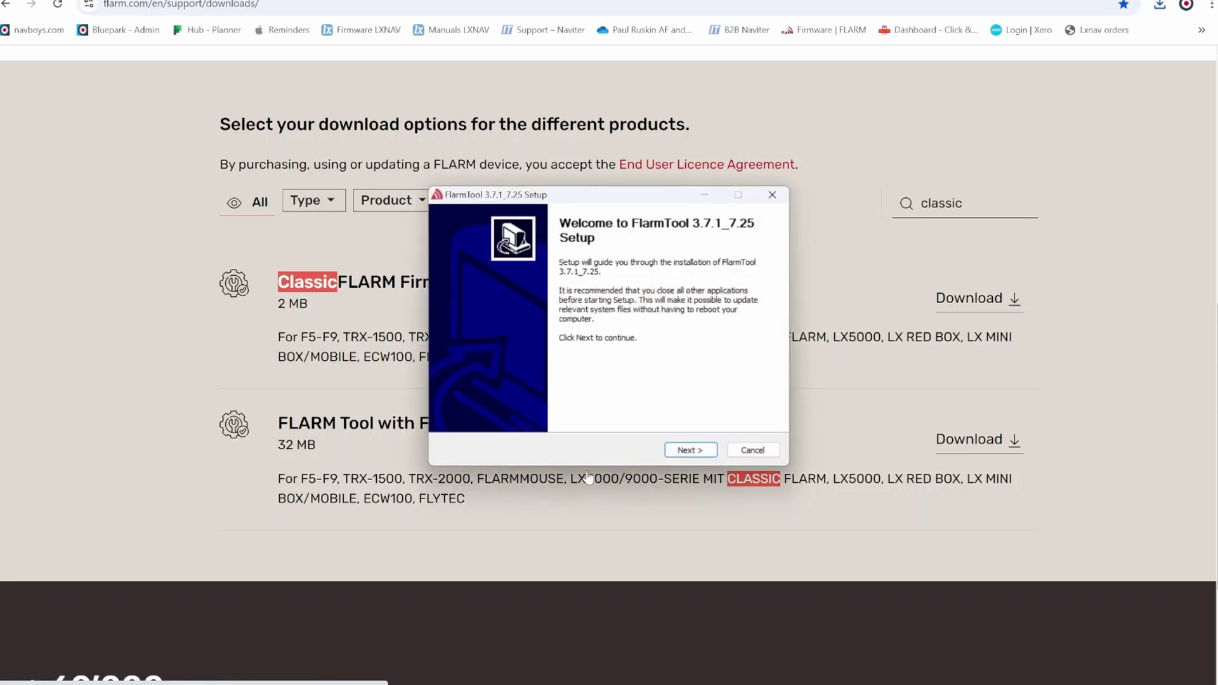
click(690, 451)
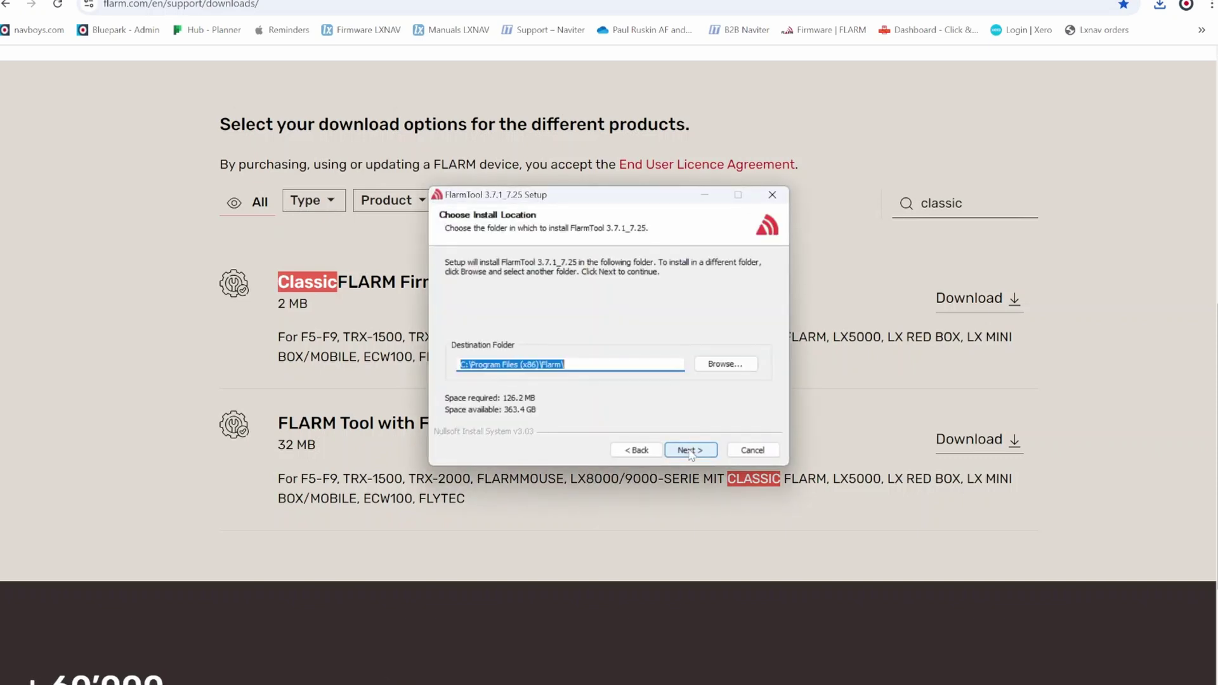
click(701, 451)
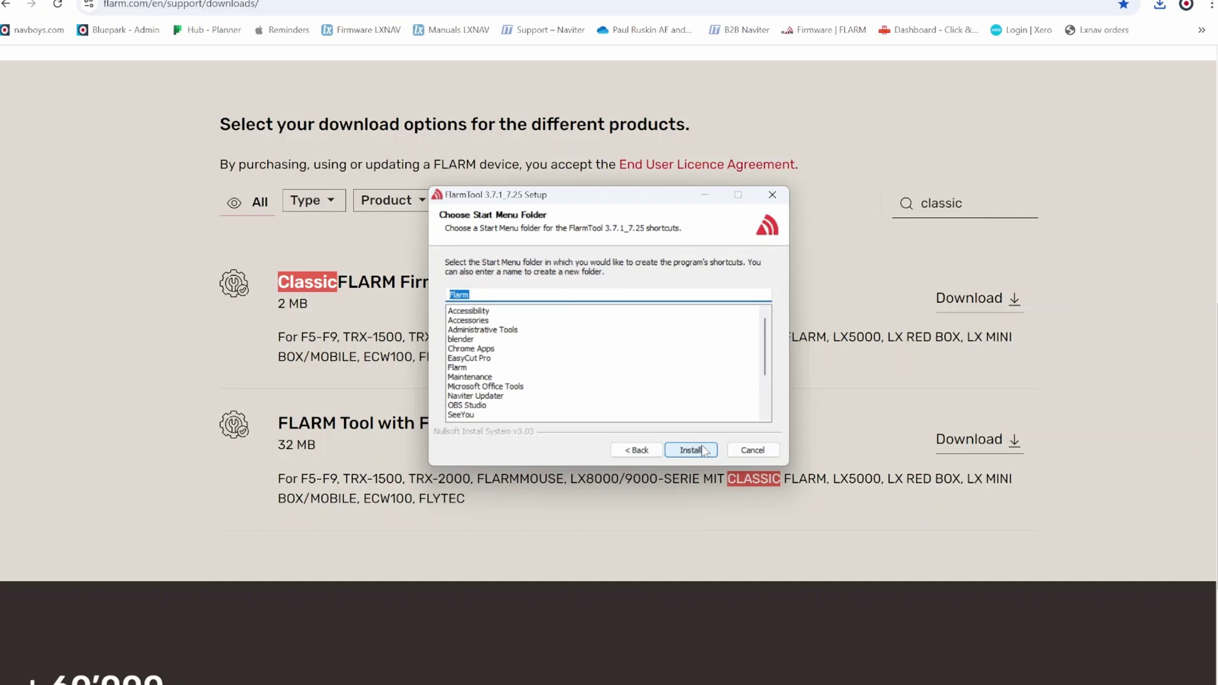
click(690, 451)
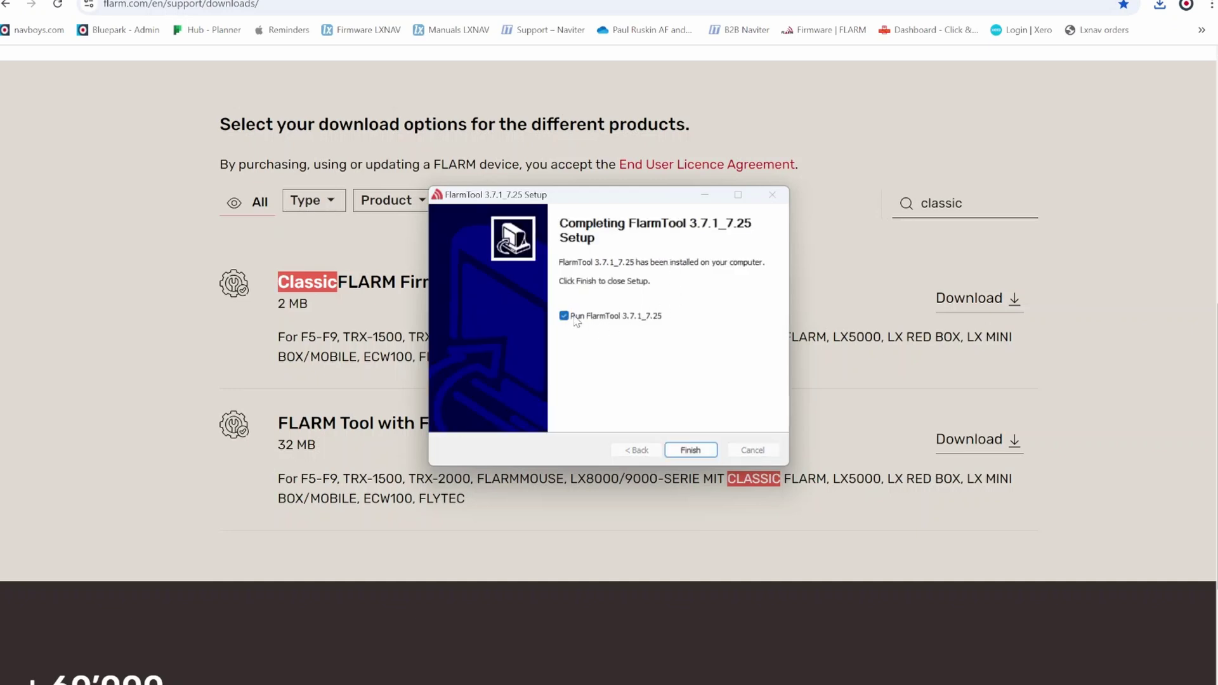
click(704, 452)
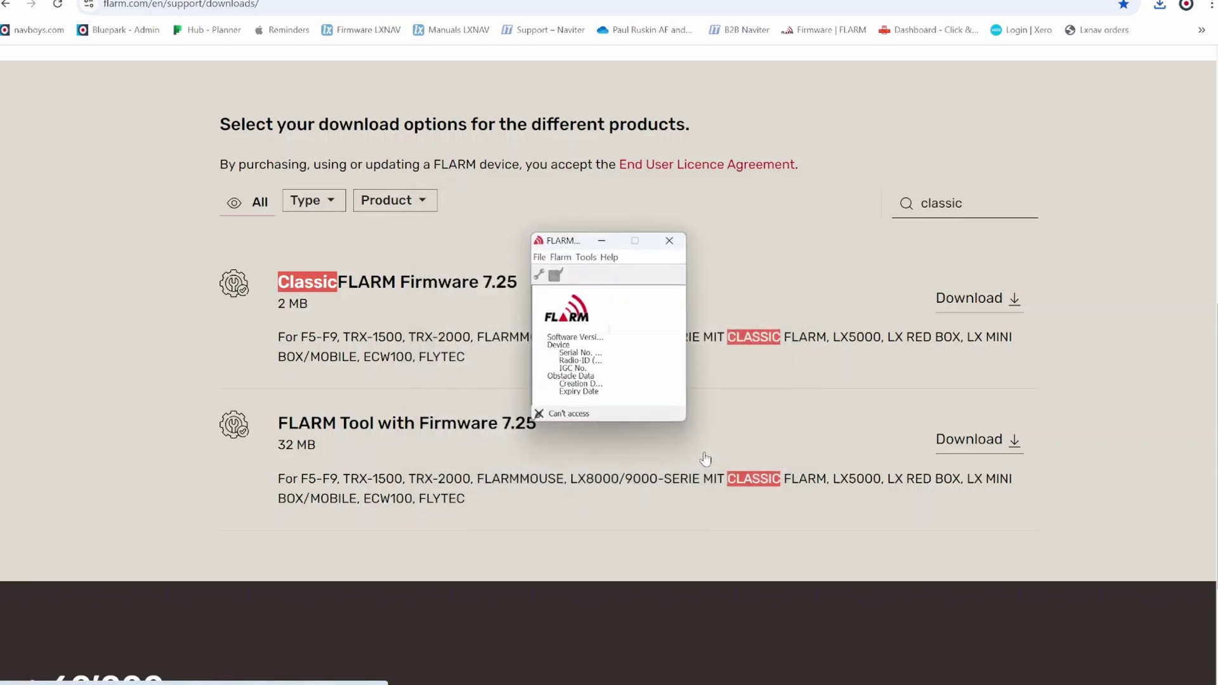
- Set the connection port to COM3 in FLARM Tool Settings and confirm
click(539, 258)
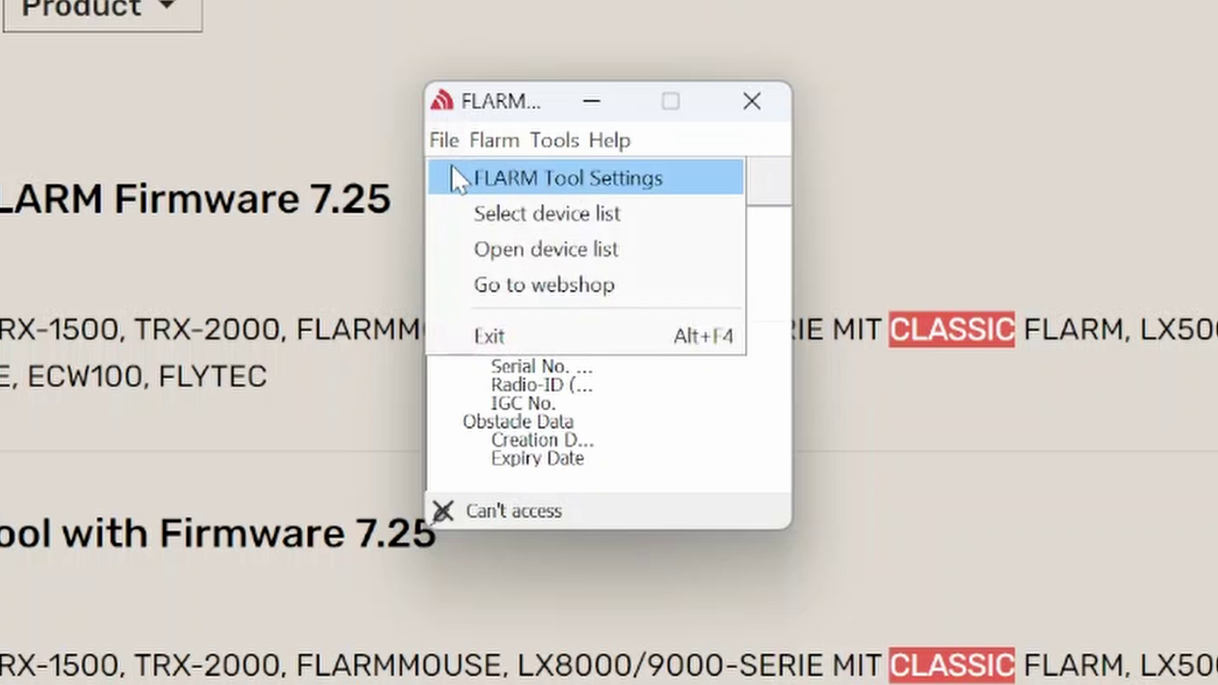
click(452, 167)
click(646, 273)
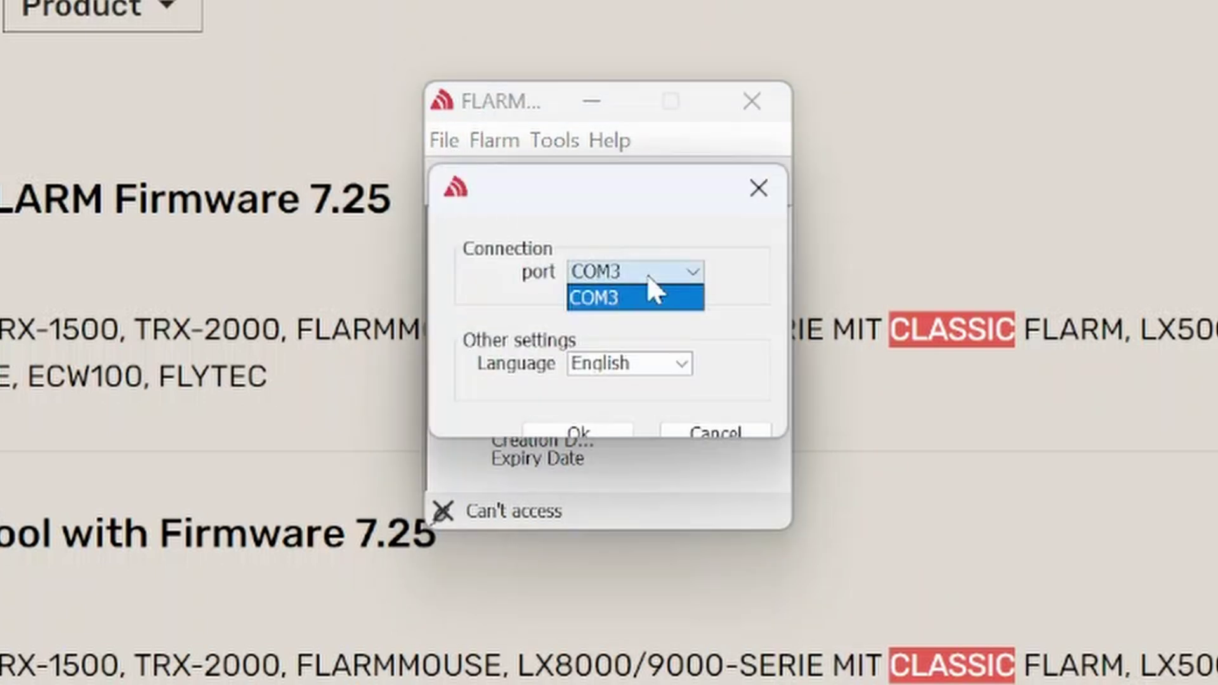
click(670, 300)
click(582, 426)
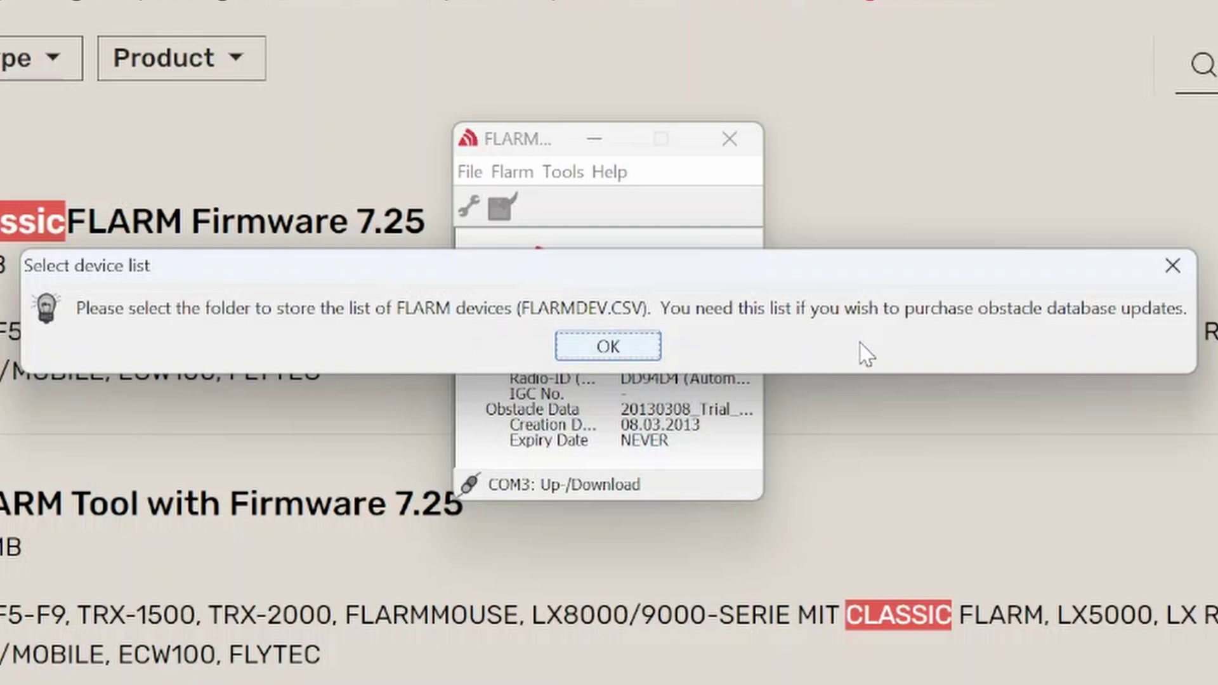
- Dismiss the device list prompt, accept the licence in the Update Wizard, and upload the new firmware
click(631, 345)
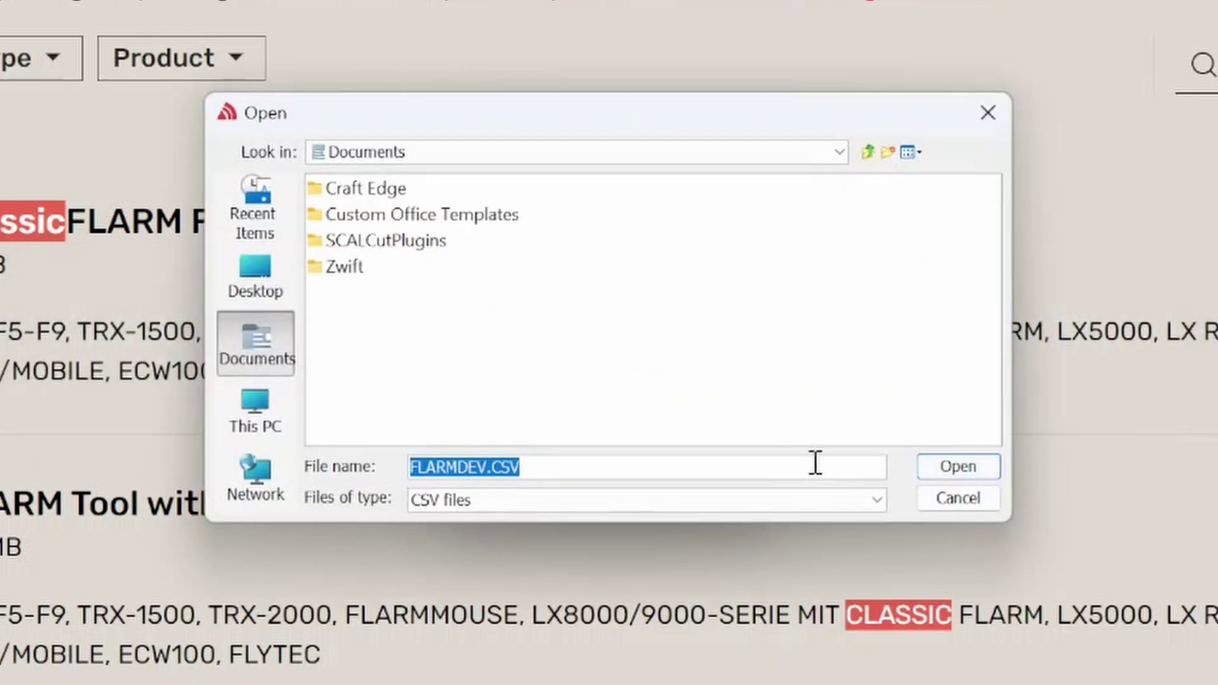
click(955, 499)
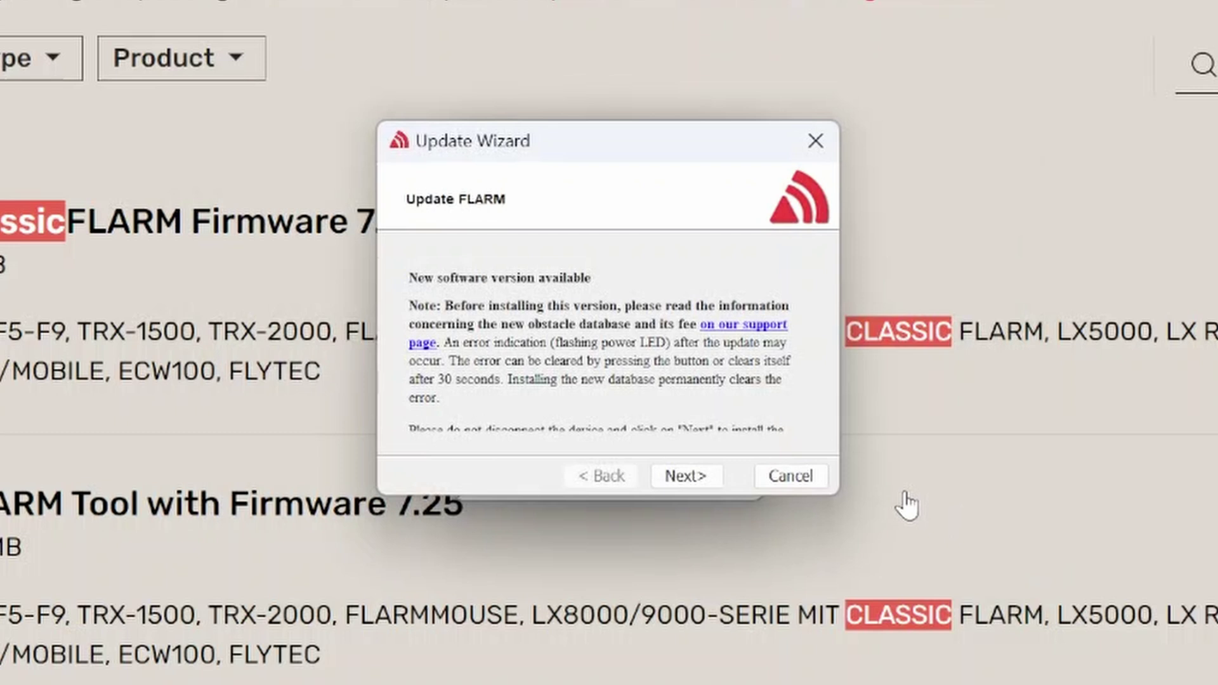
drag(664, 150, 636, 109)
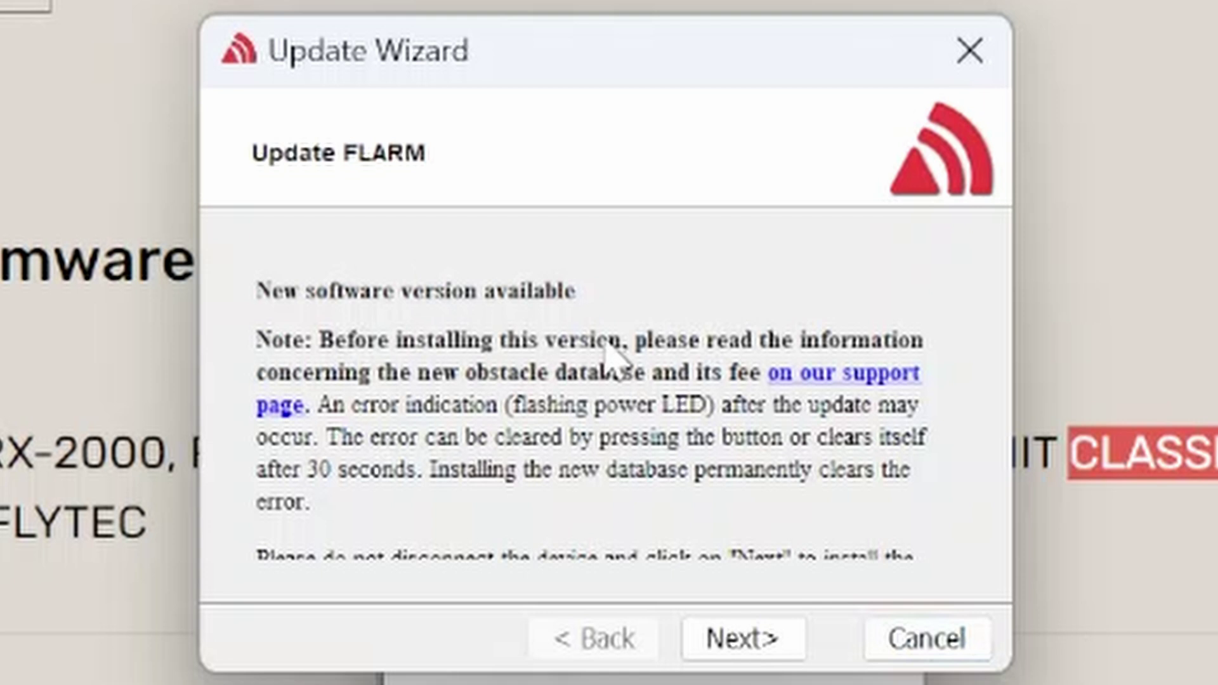
click(753, 640)
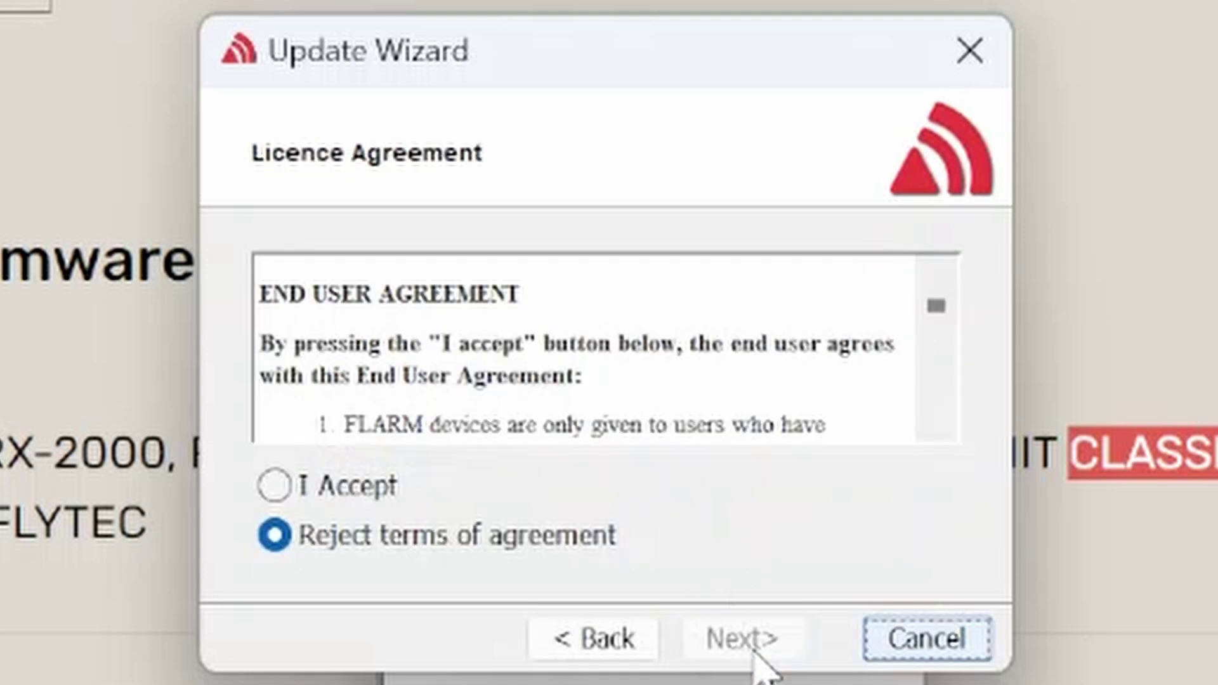
click(321, 497)
click(749, 640)
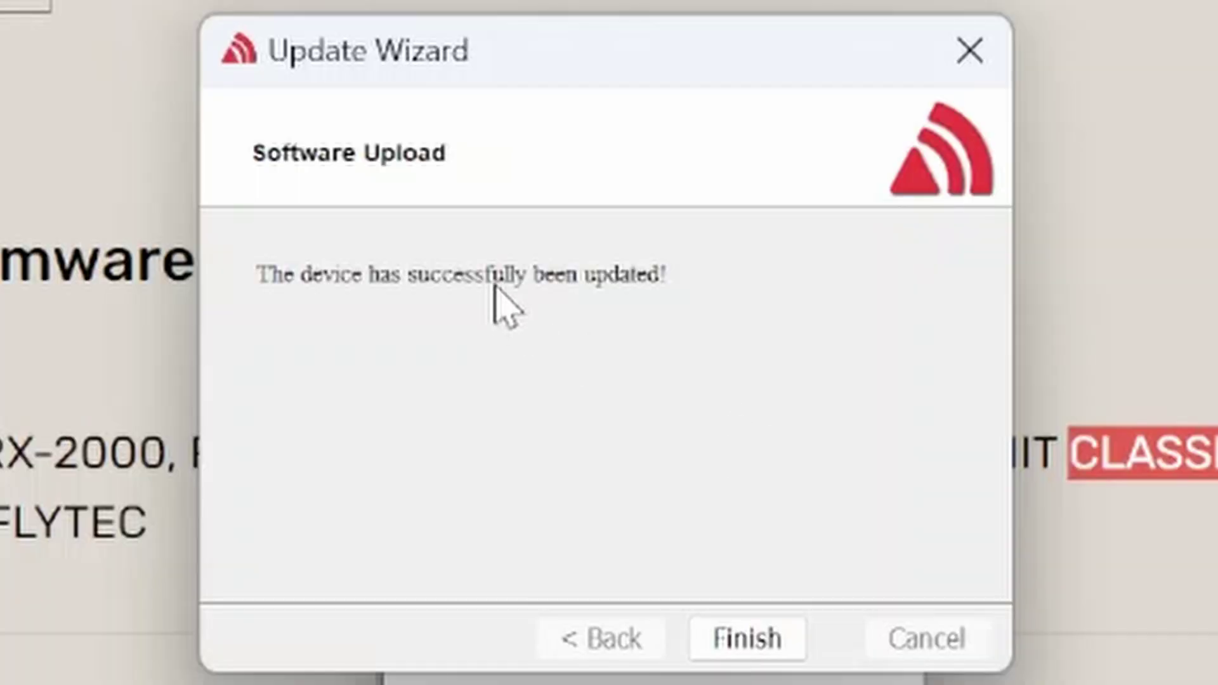
- Finish the Update Wizard to return to FLARM Tool's main window
click(736, 651)
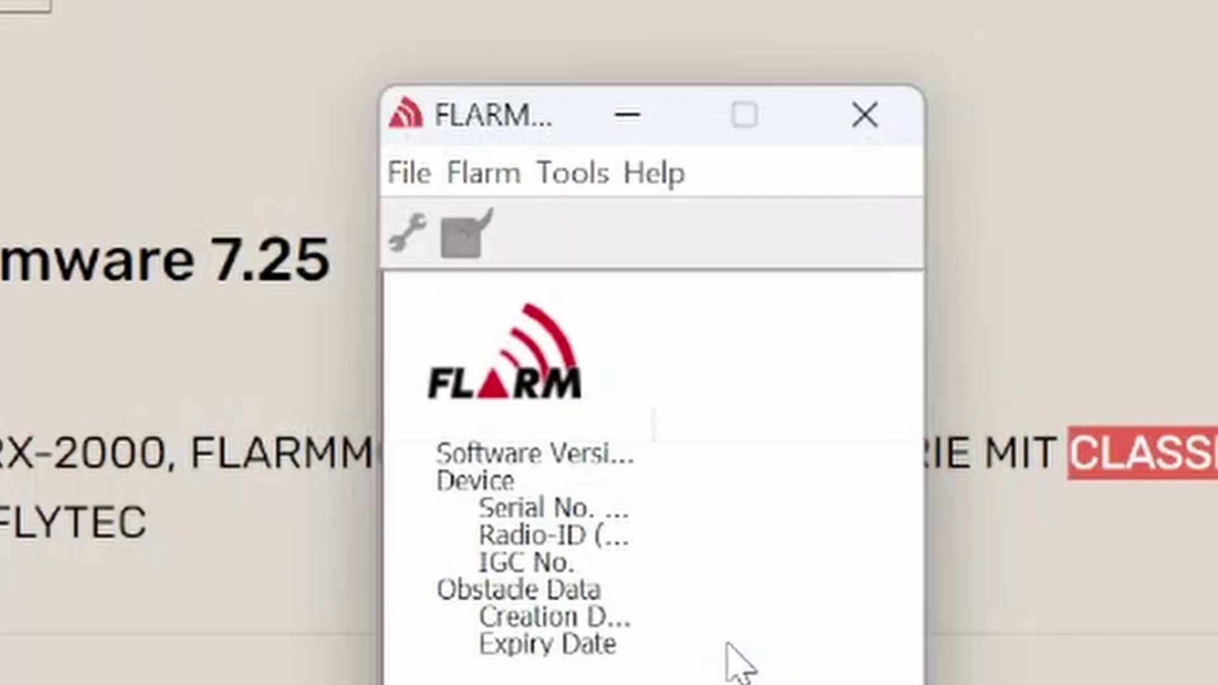